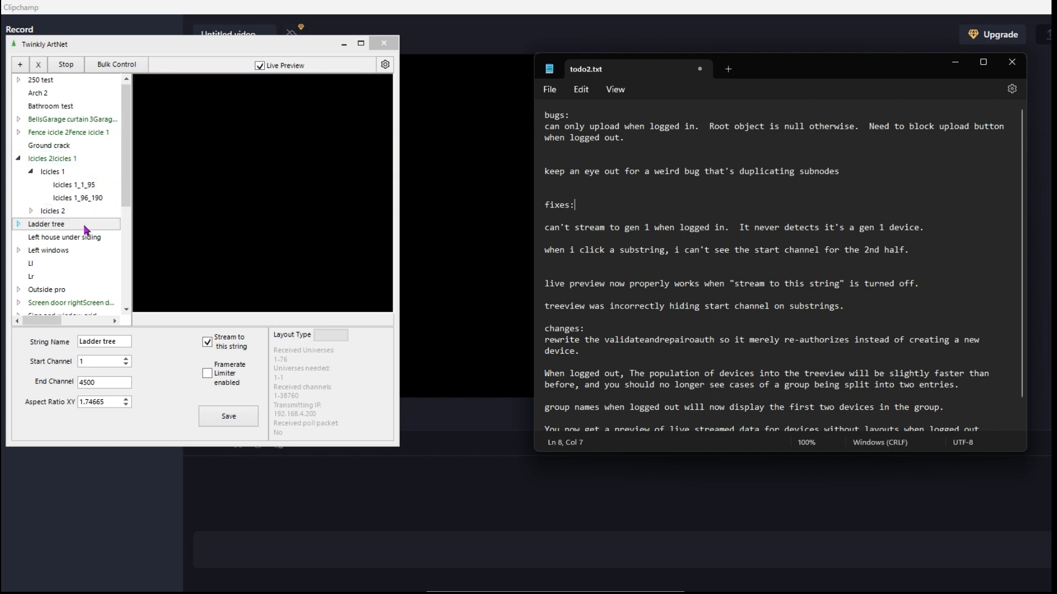
Step: Inspect the Ladder tree string and the live preview of the Icicles 2Icicles 1 group, with the Icicles 1 node collapsed
left_click(41, 227)
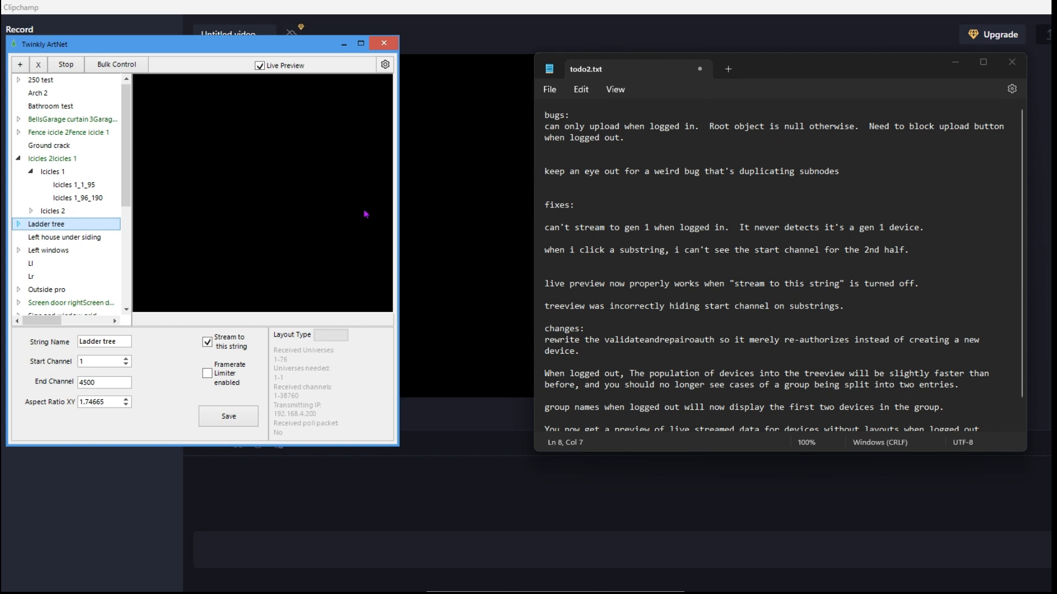
left_click(649, 139)
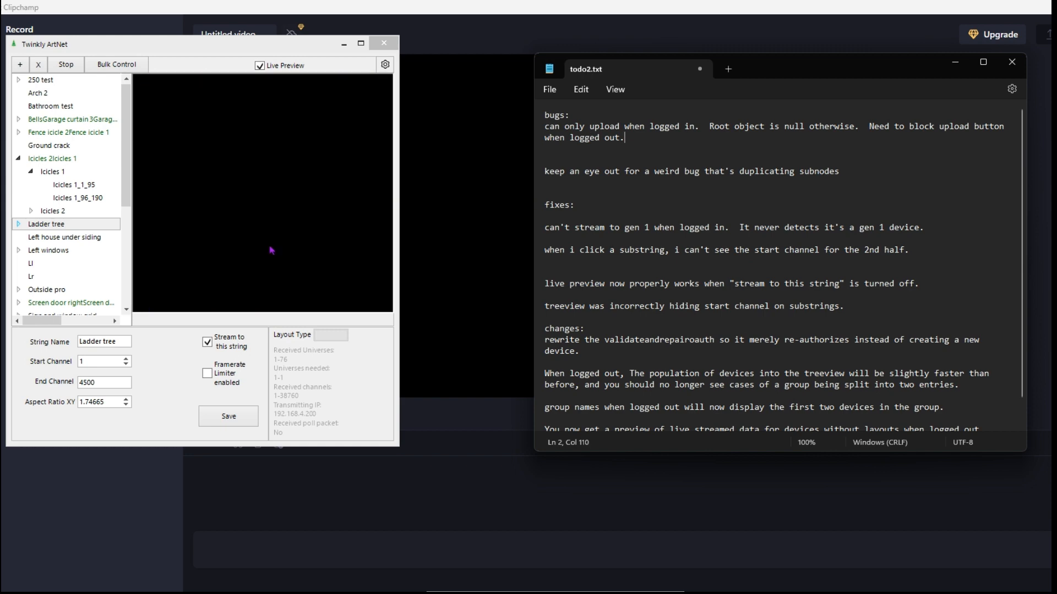
left_click(41, 159)
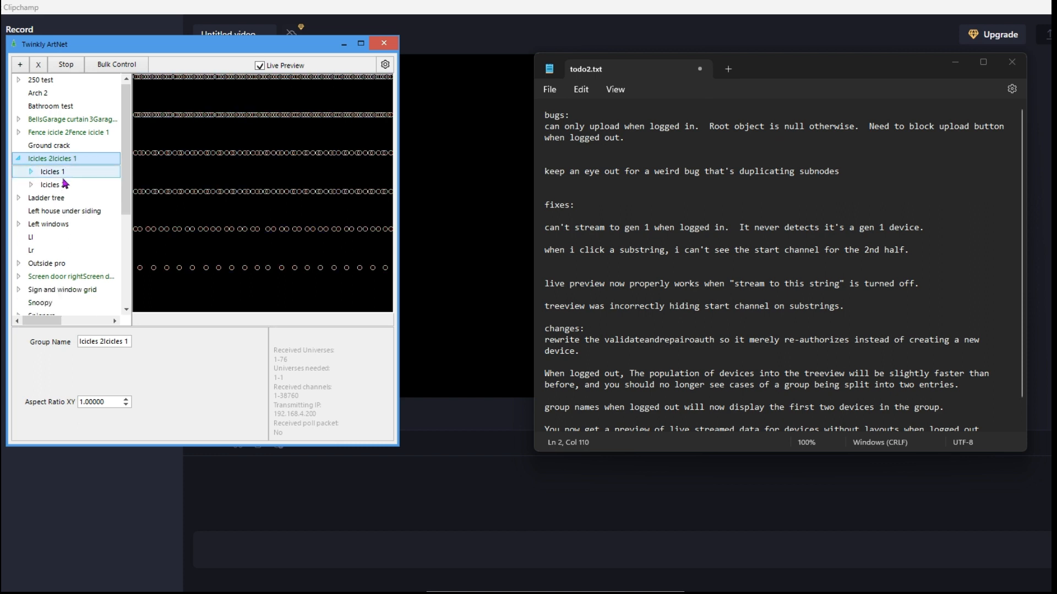
left_click(31, 172)
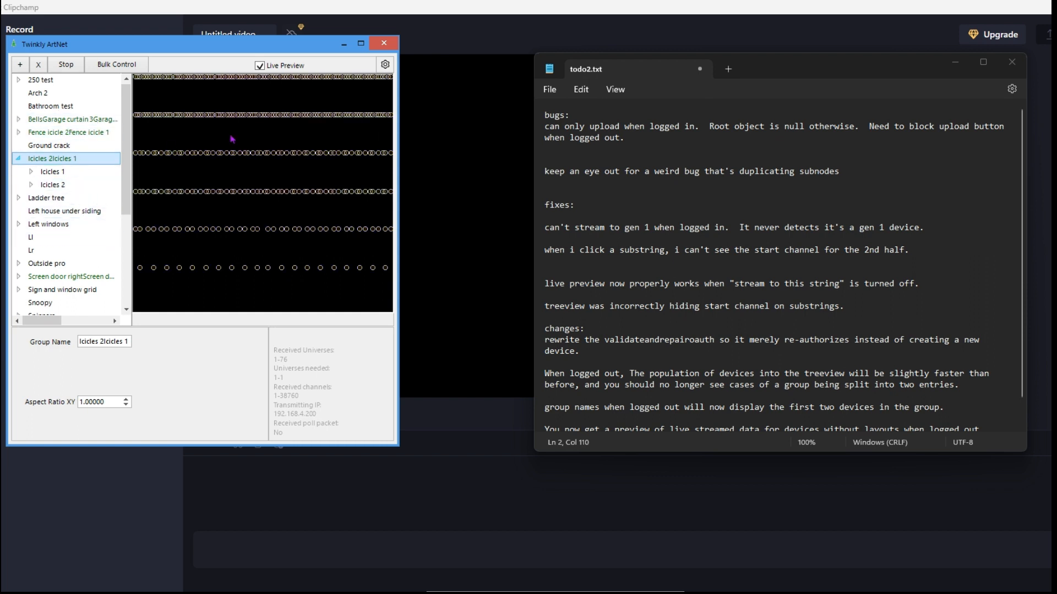
Step: Delete the note about the weird bug duplicating subnodes from todo2.txt, including the extra blank lines around it
left_click(845, 171)
left_click(541, 178)
left_click_drag(540, 183, 549, 175)
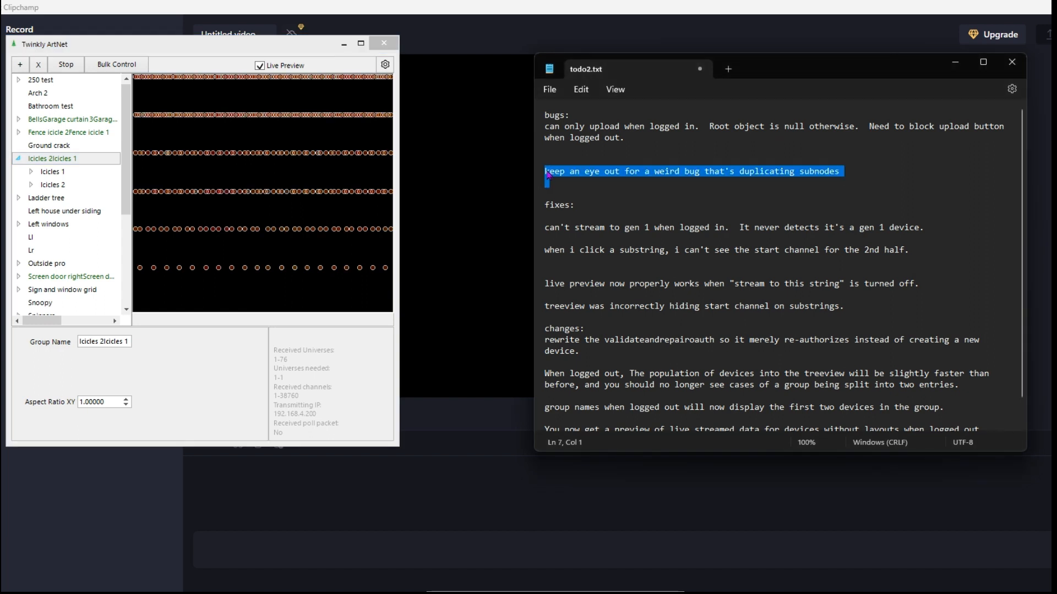
key("BackSpace")
key("BackSpace")
key("BackSpace")
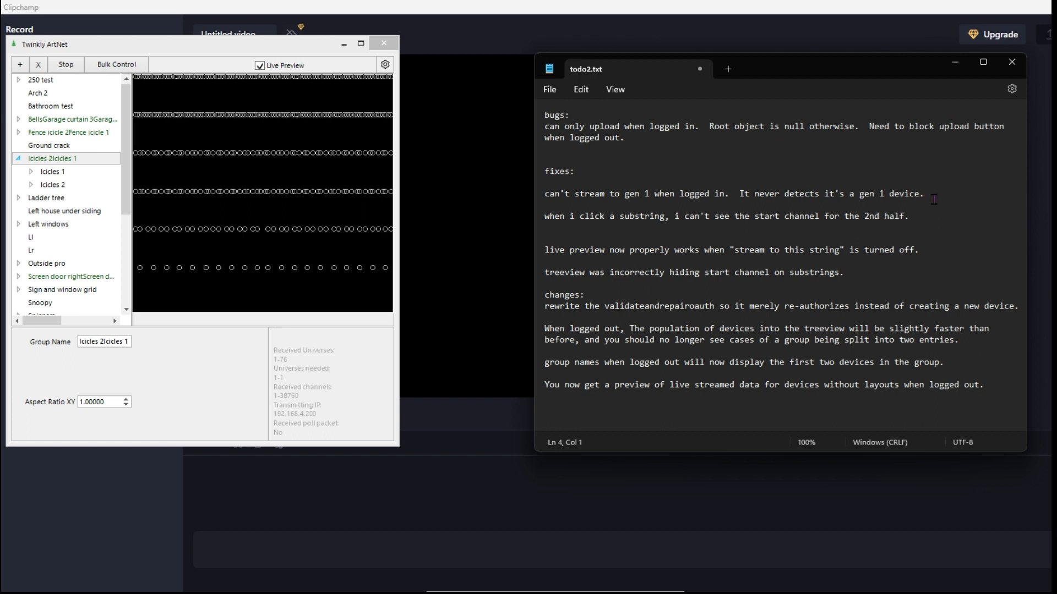
Step: Highlight the fix note in todo2.txt about not being able to stream to gen 1 when logged in
left_click(607, 190)
key("shift+End")
left_click(539, 195, "shift")
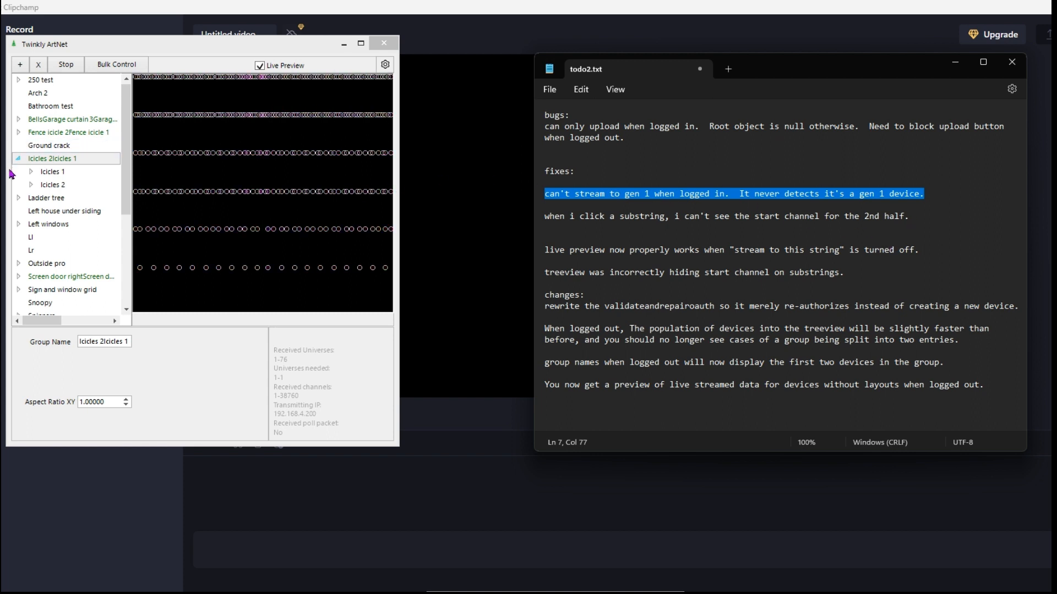
Step: Expand the Icicles 1 node and examine the channel settings of its substring Icicles 1_1_95
left_click(30, 172)
left_click(55, 185)
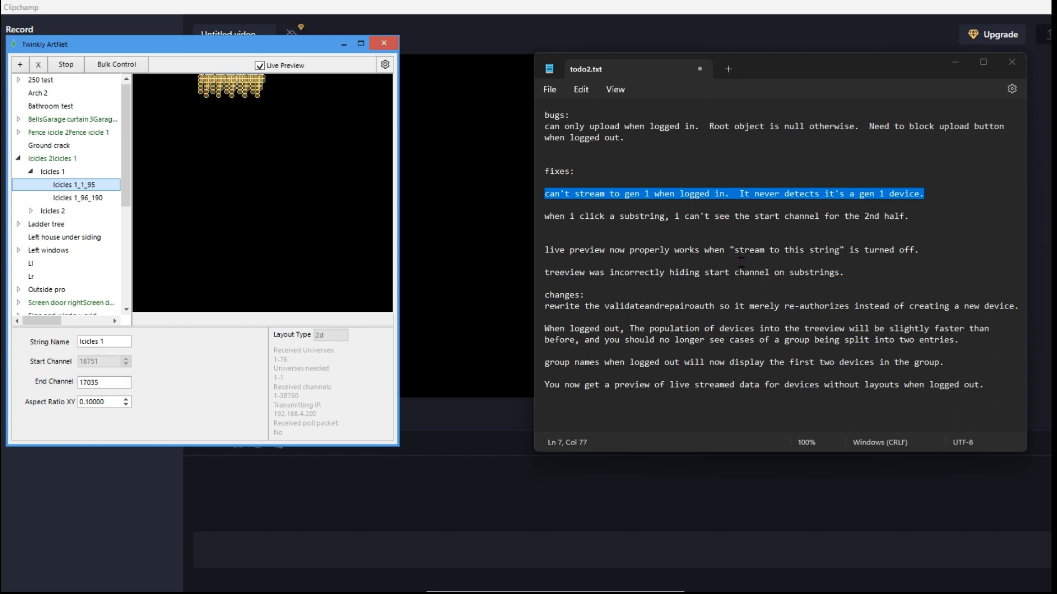
left_click(951, 248)
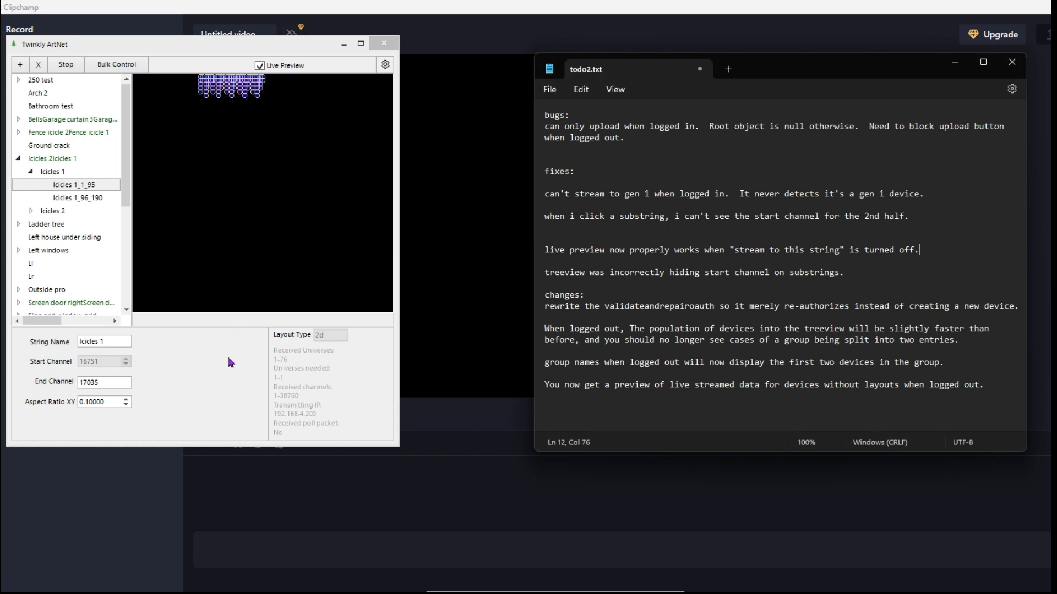
Step: View the Ladder tree's live preview and its streaming options, and return to the notes in todo2.txt
left_click(41, 224)
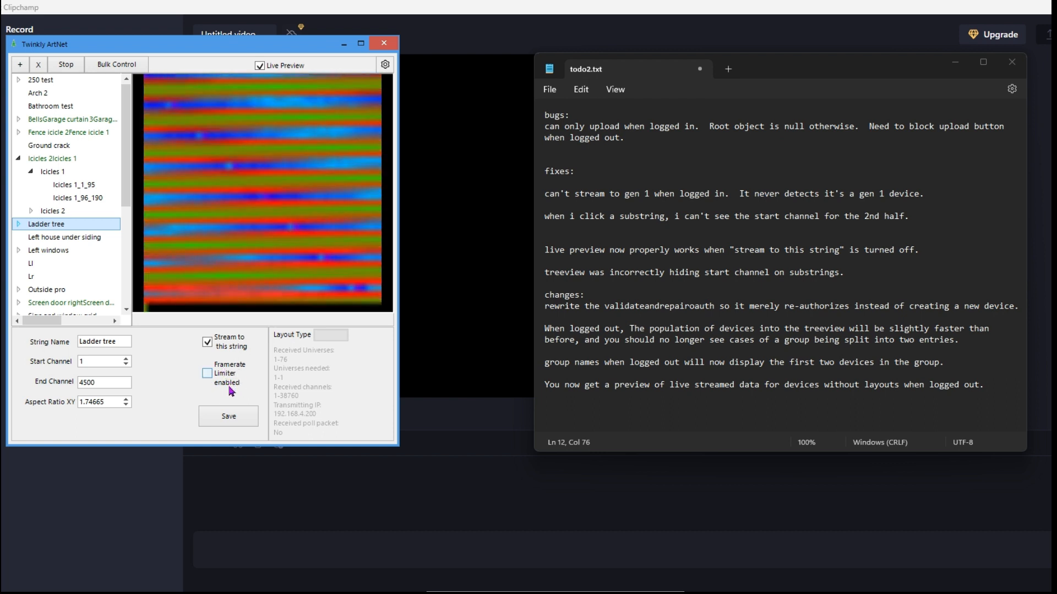
mouse_move(229, 394)
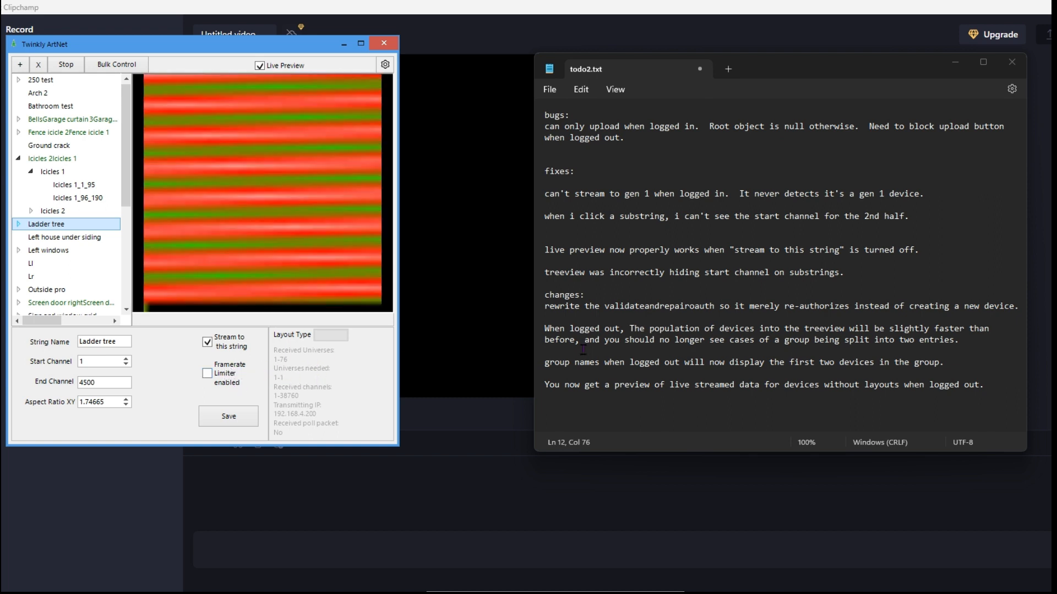
left_click(918, 281)
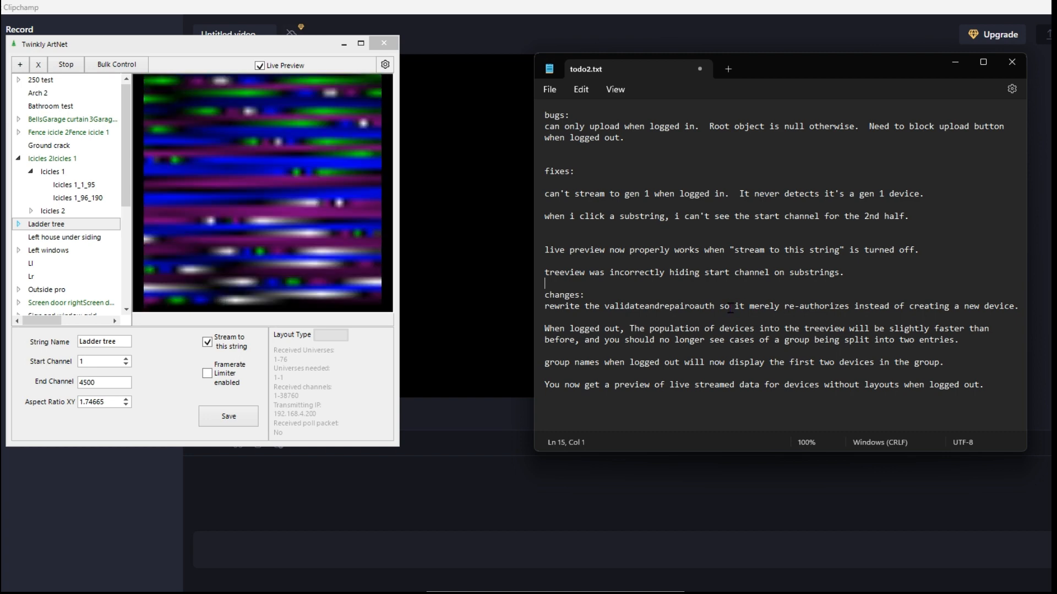
Step: Review the note on faster device population when logged out, and check the BellsGarage curtain 3 group in the device tree
left_click(650, 329)
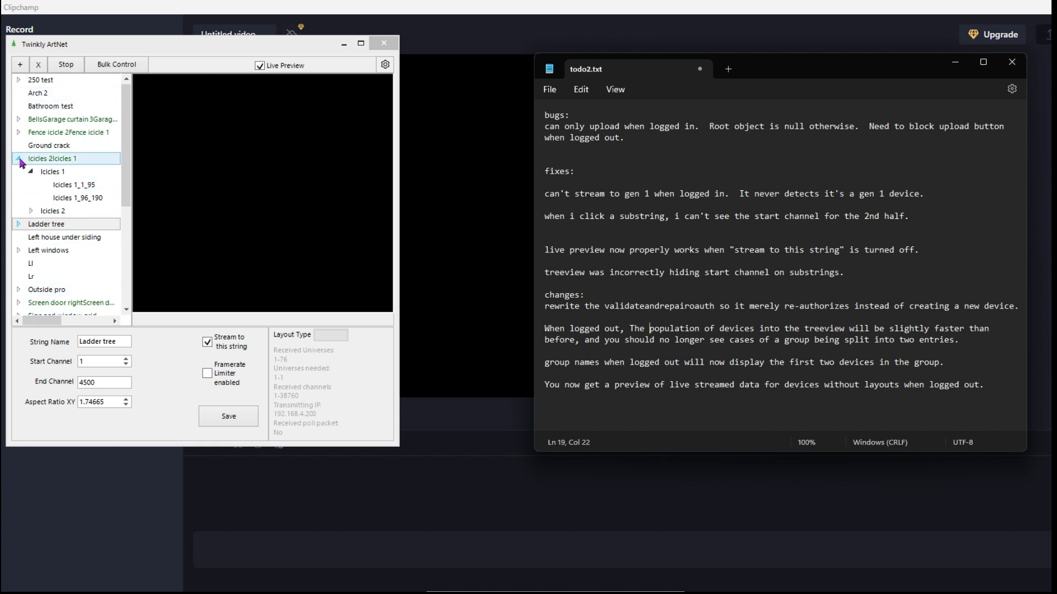
left_click(19, 120)
left_click(18, 119)
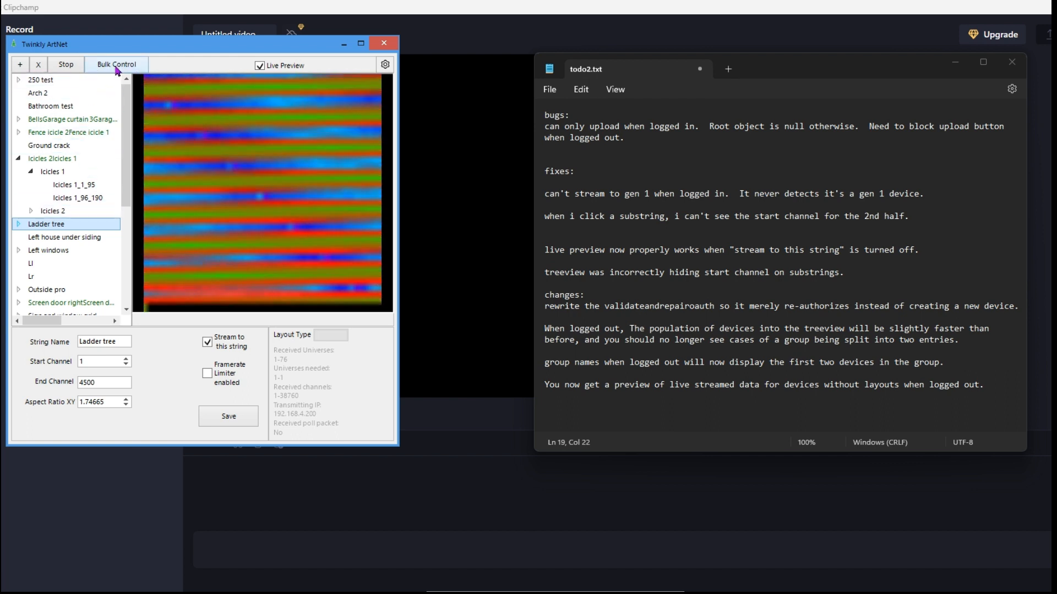
Step: Stop receiving data with the Ladder tree selected, and move the Twinkly ArtNet window toward the notes
left_click(62, 67)
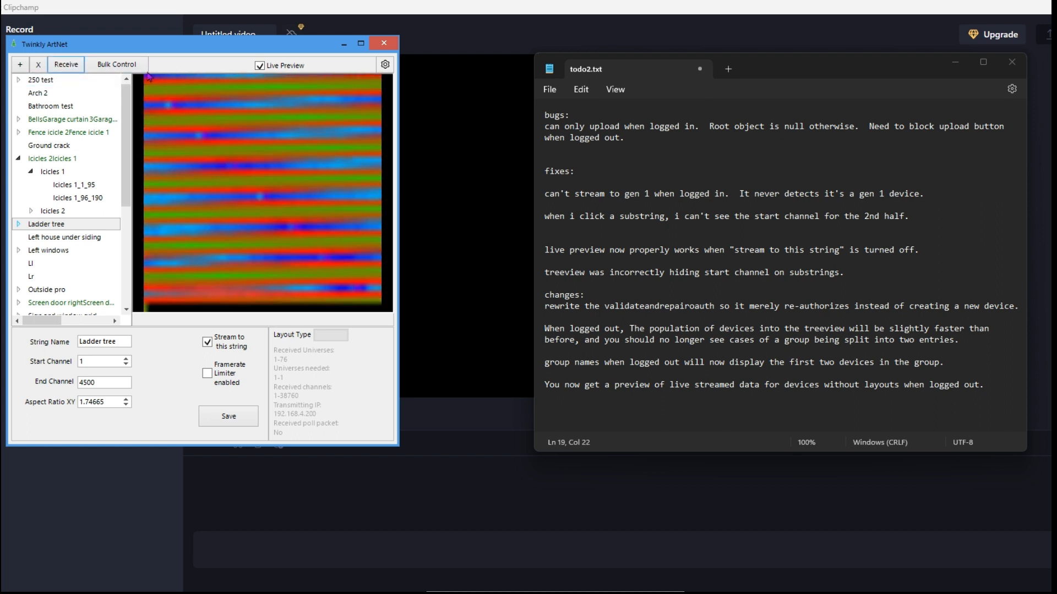
left_click(84, 225)
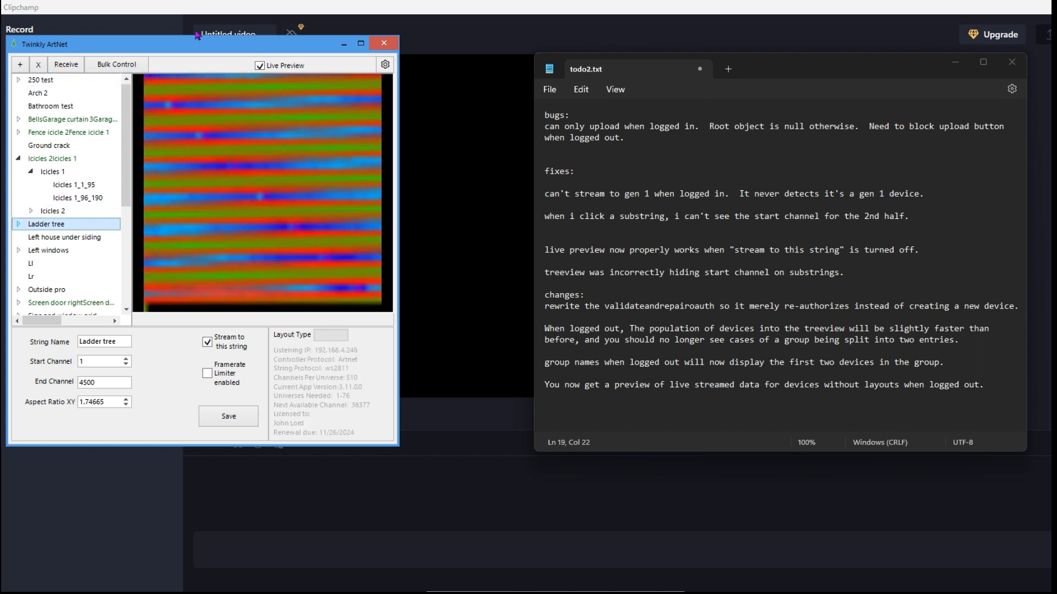
left_click_drag(154, 52, 357, 91)
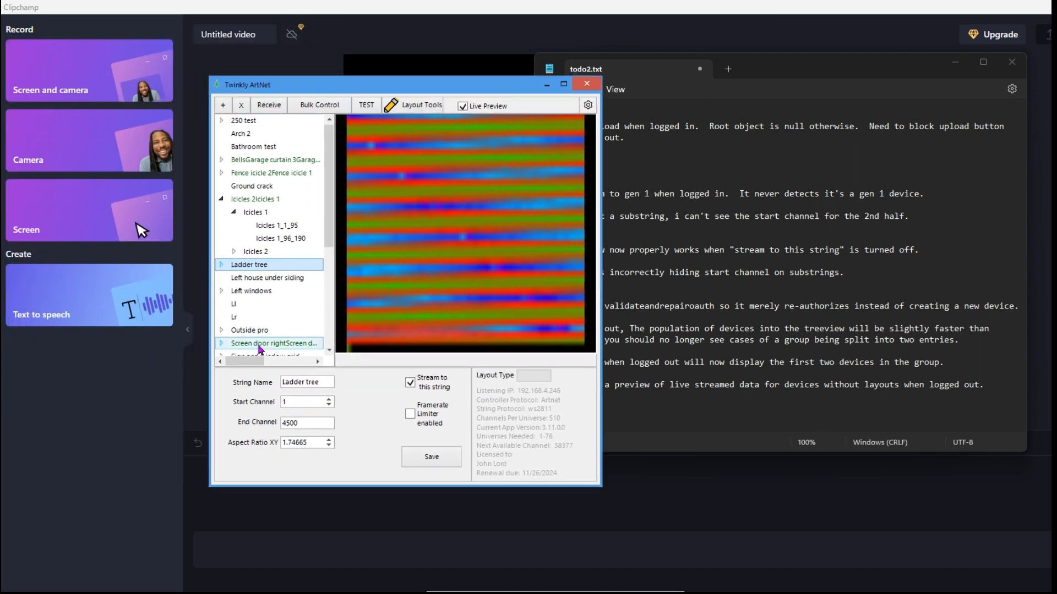
Step: Preview the Left windows string and try the test function while receiving is stopped
left_click(257, 292)
left_click(258, 277)
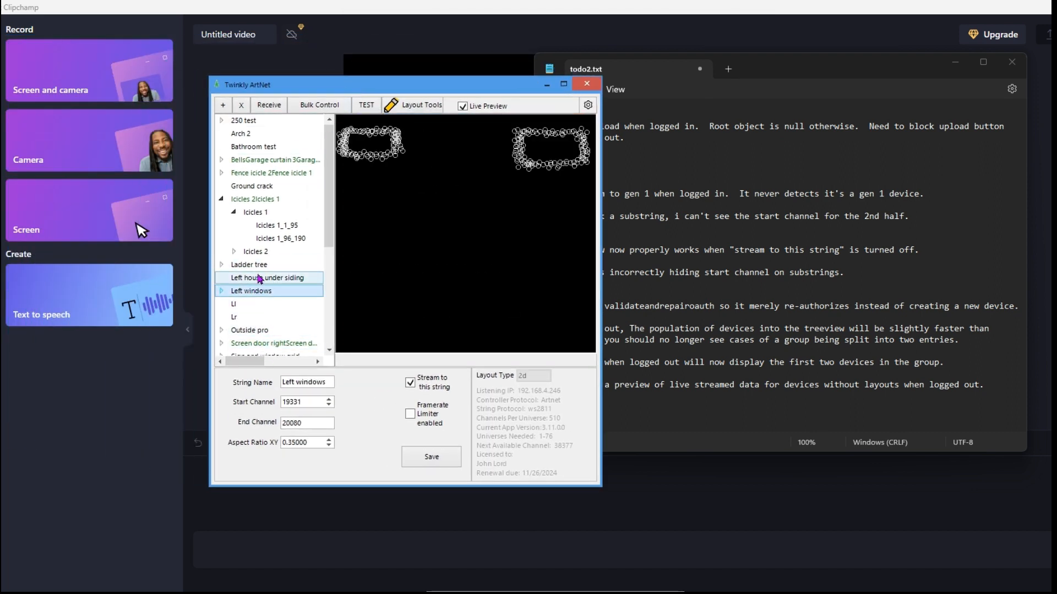
left_click(367, 107)
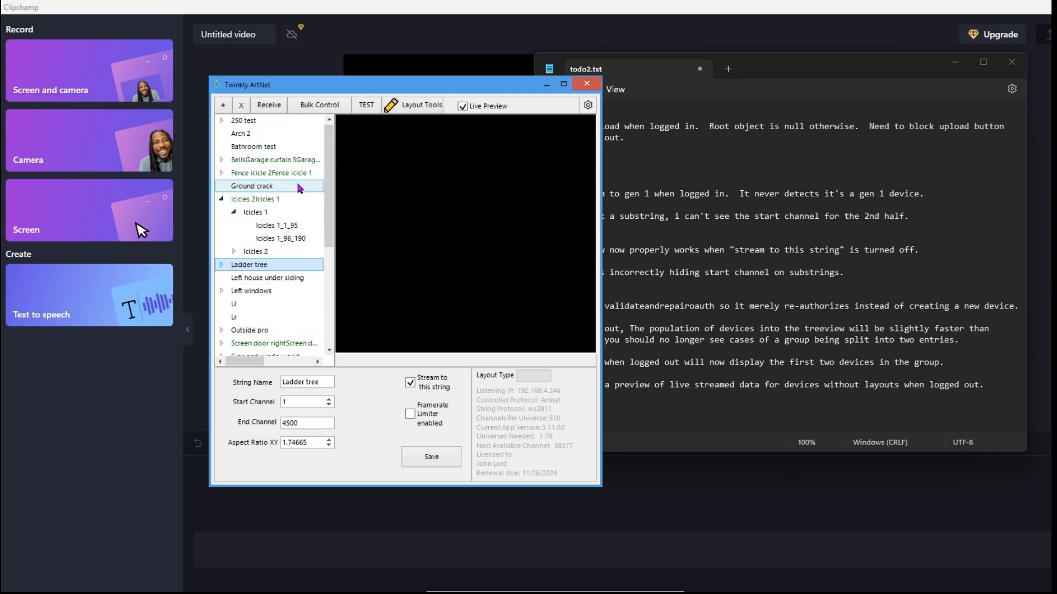
Step: Restart receiving for the Ladder tree preview, and bring the todo2.txt notes forward and shift them slightly away from it
left_click(284, 108)
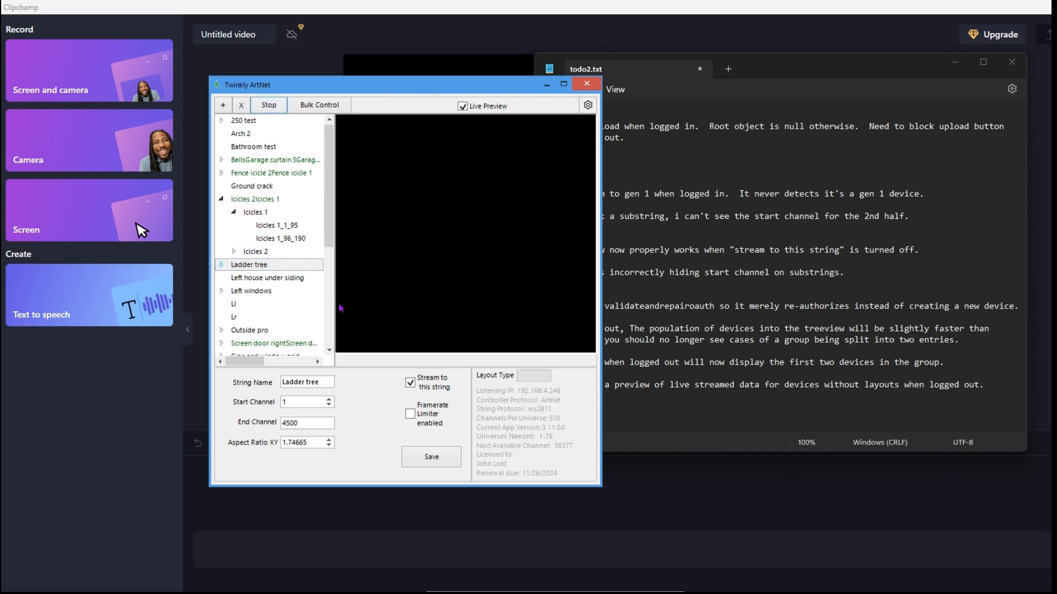
left_click(711, 408)
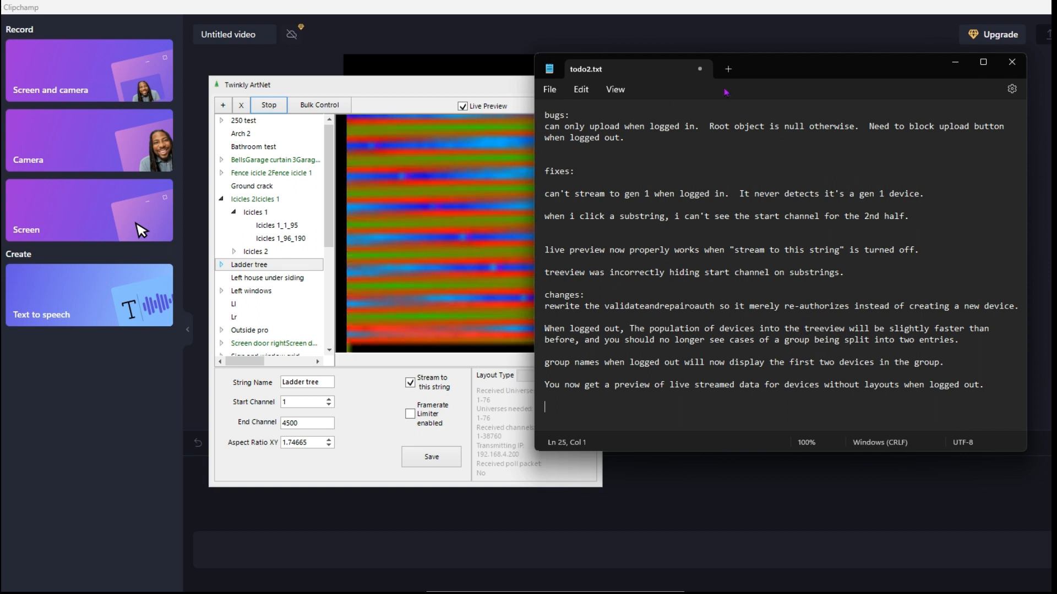
left_click_drag(769, 78, 792, 84)
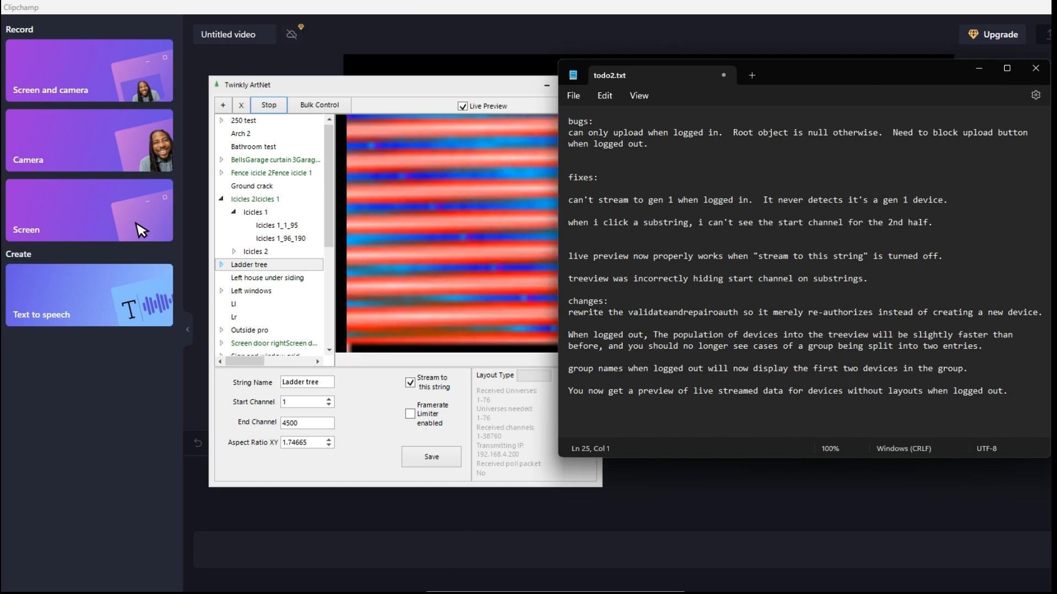